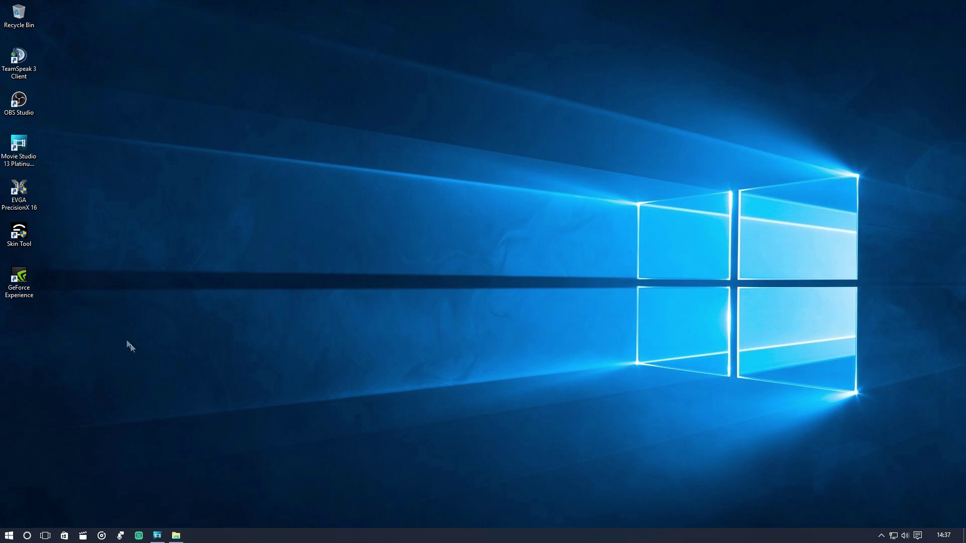
Open Google Chrome, go to nvidia.co.uk and open the GeForce Experience page from the site's drivers section
left_click(9, 535)
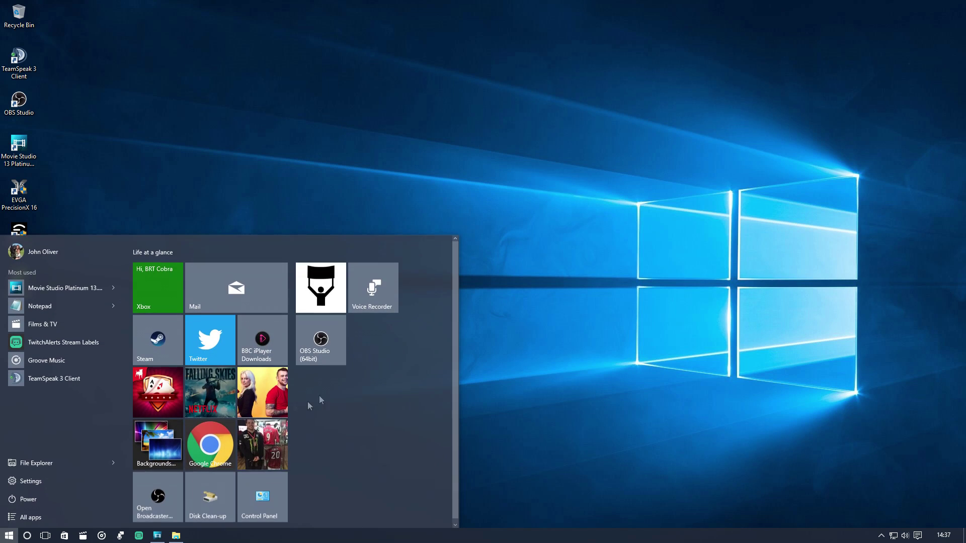
left_click(210, 446)
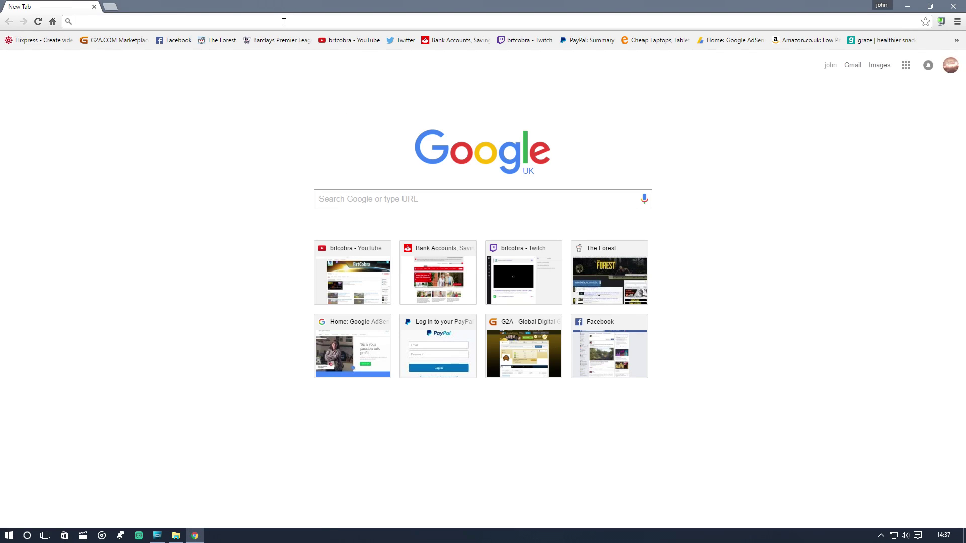
type("nvidia.co.uk")
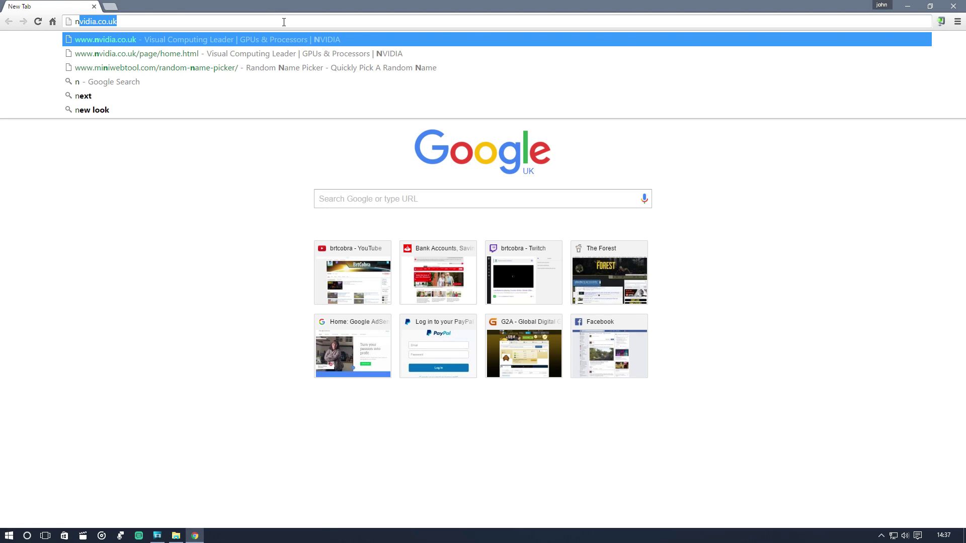
key("Return")
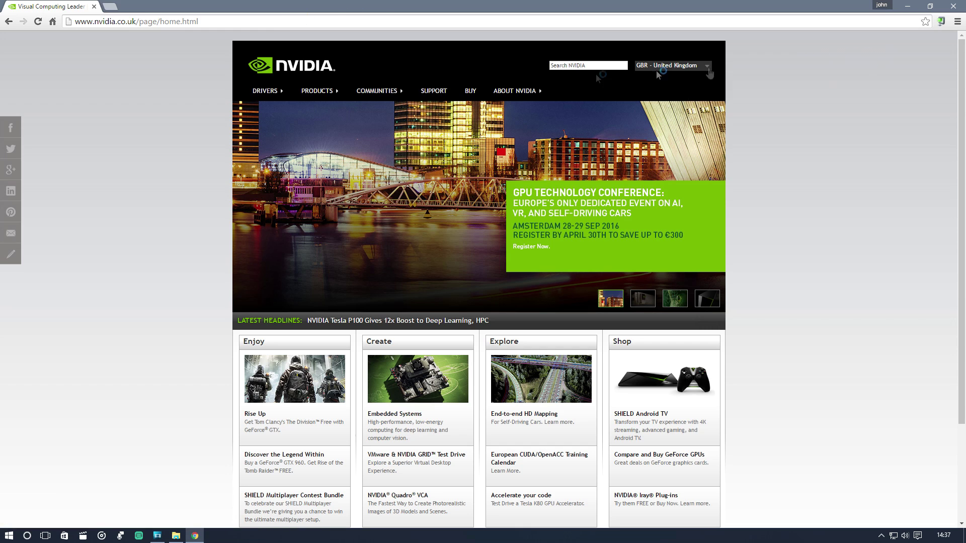
mouse_move(265, 95)
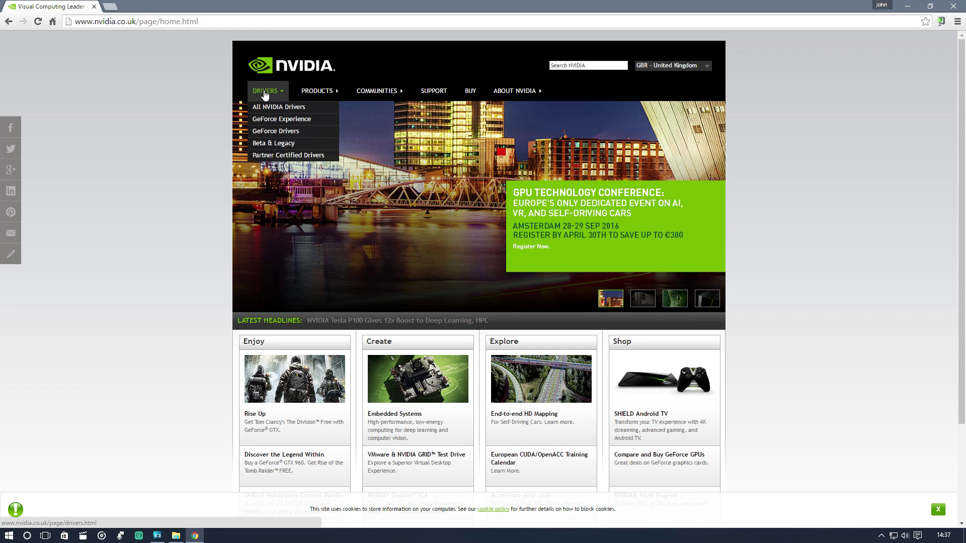
left_click(276, 119)
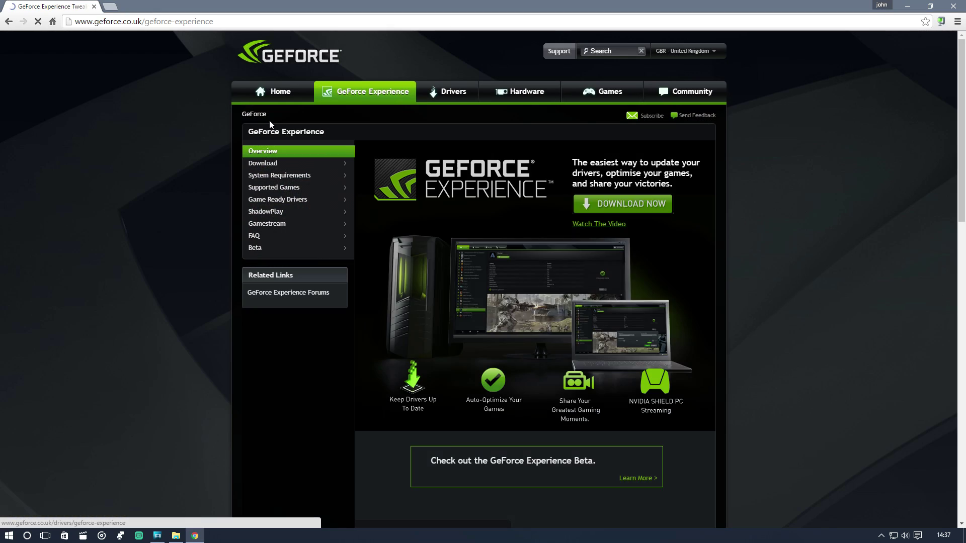
Open the GeForce Experience Beta page and read through its features and GameStream Co-op system requirements
scroll(790, 223, "down", 4)
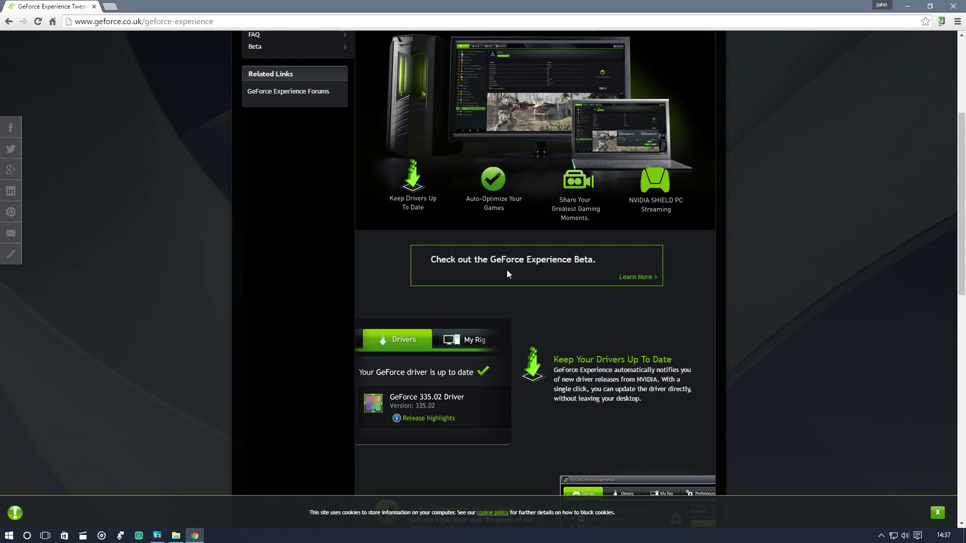
left_click(636, 277)
scroll(683, 261, "down", 20)
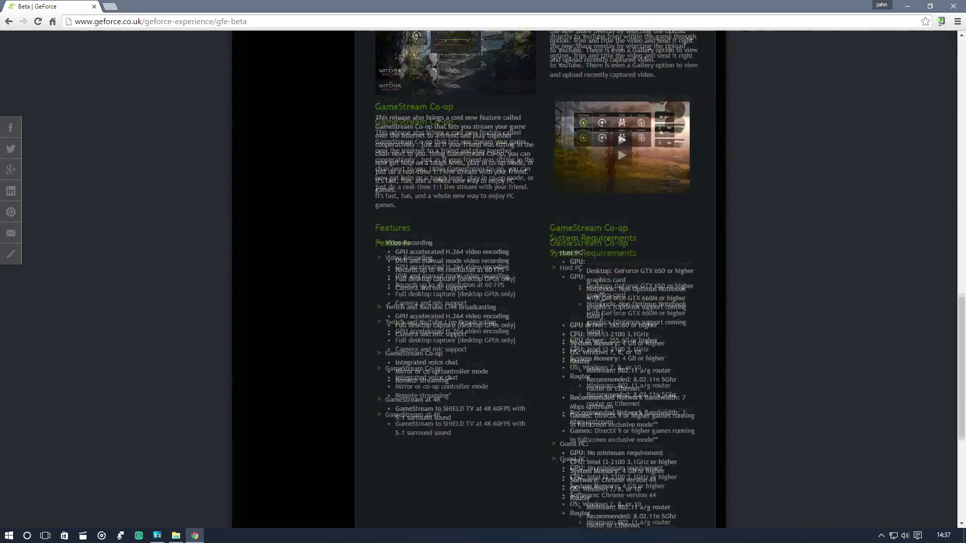
scroll(598, 295, "up", 5)
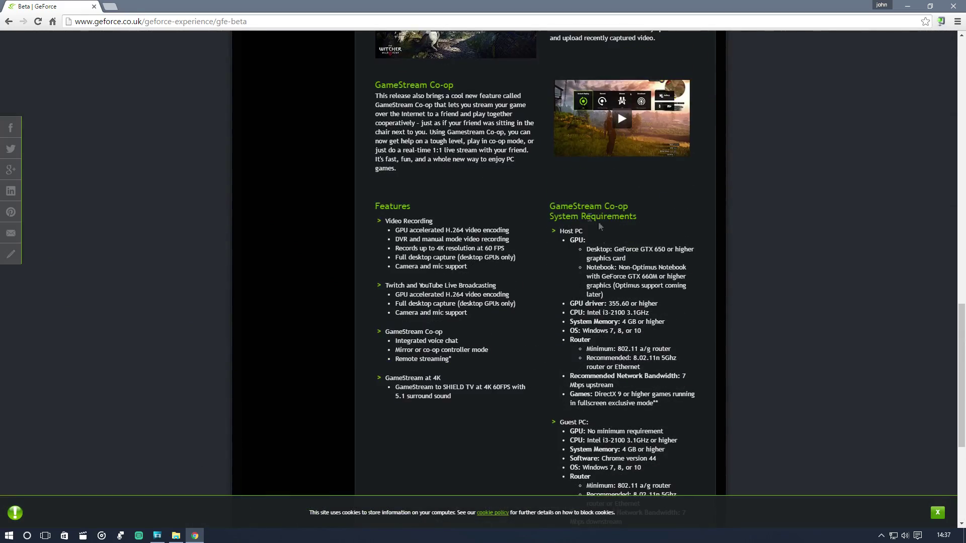
scroll(497, 319, "up", 15)
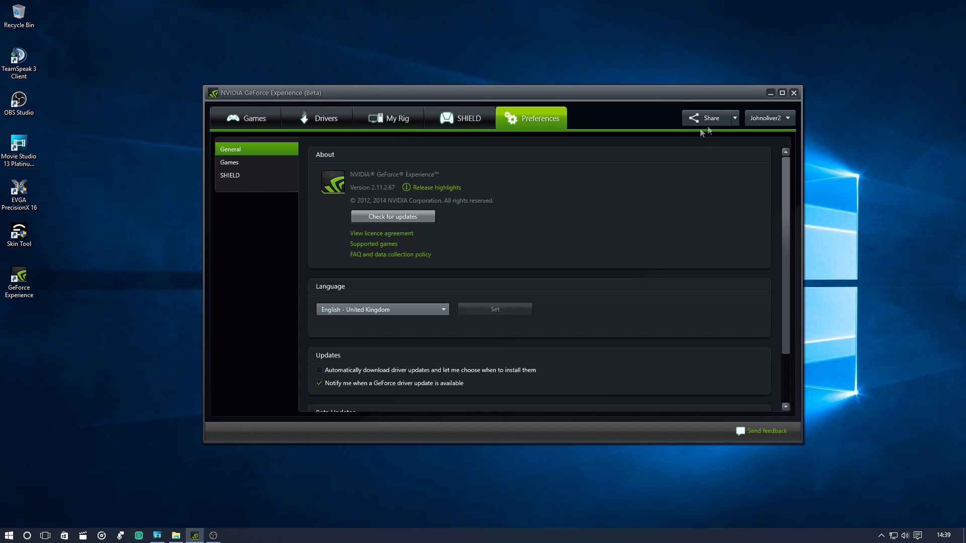
Check the Twitch, YouTube and imgur account connections for Share in GeForce Experience and close the connection dialog
left_click(735, 119)
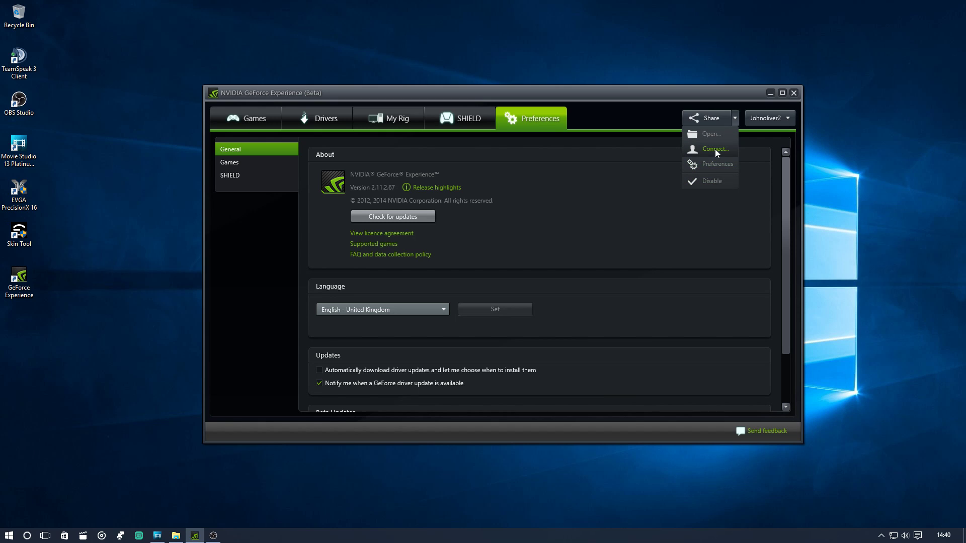
left_click(714, 149)
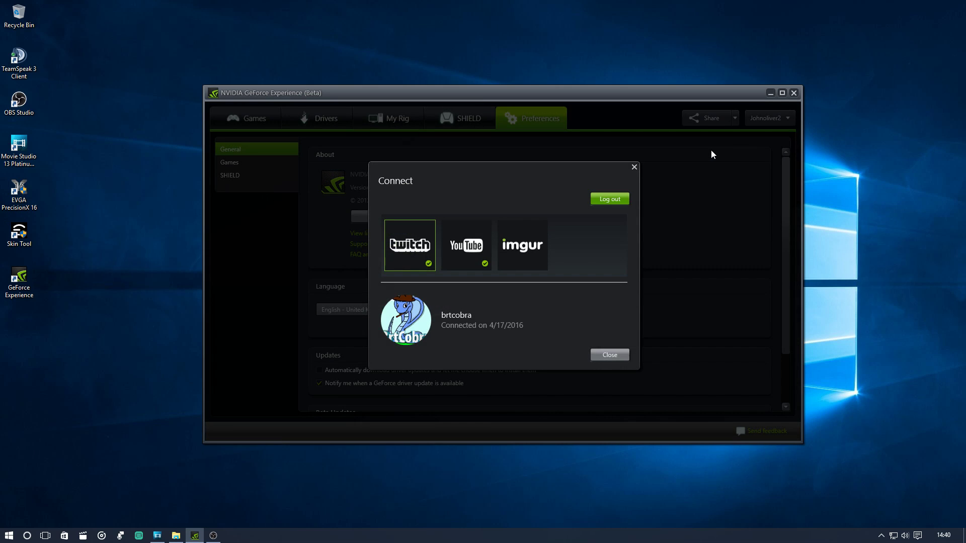
left_click(460, 245)
left_click(518, 246)
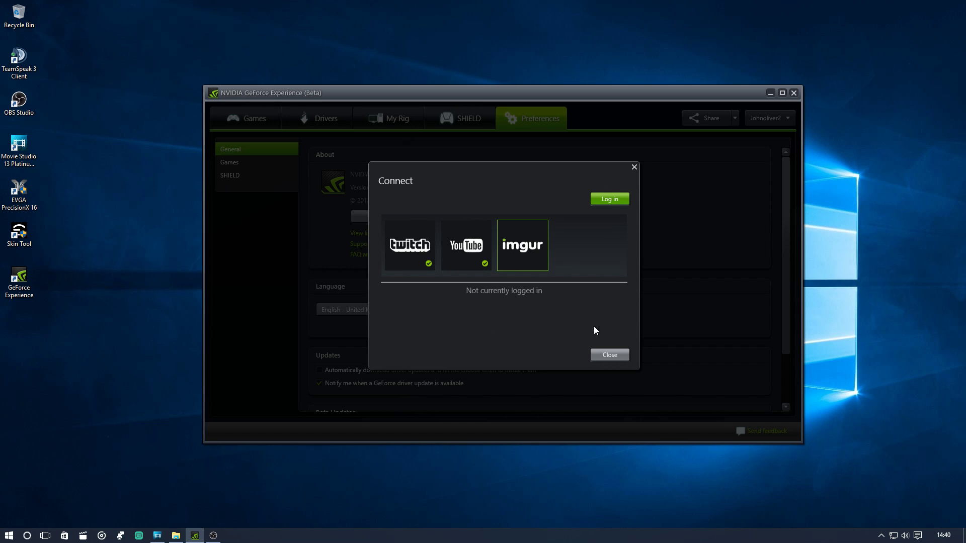
left_click(609, 354)
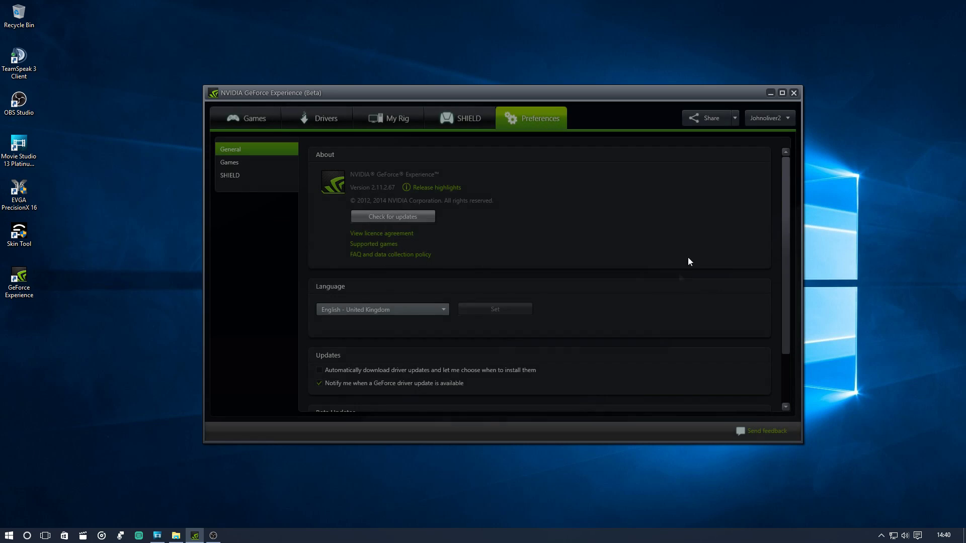
Open the Share overlay, bring up the microphone customisation and save its recording device and volume settings
left_click(710, 118)
key("Escape")
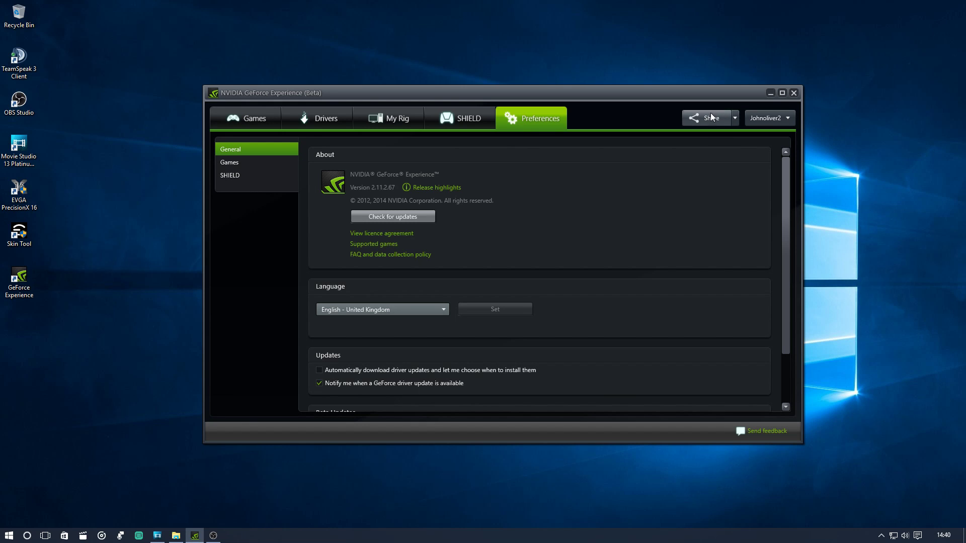
left_click(710, 119)
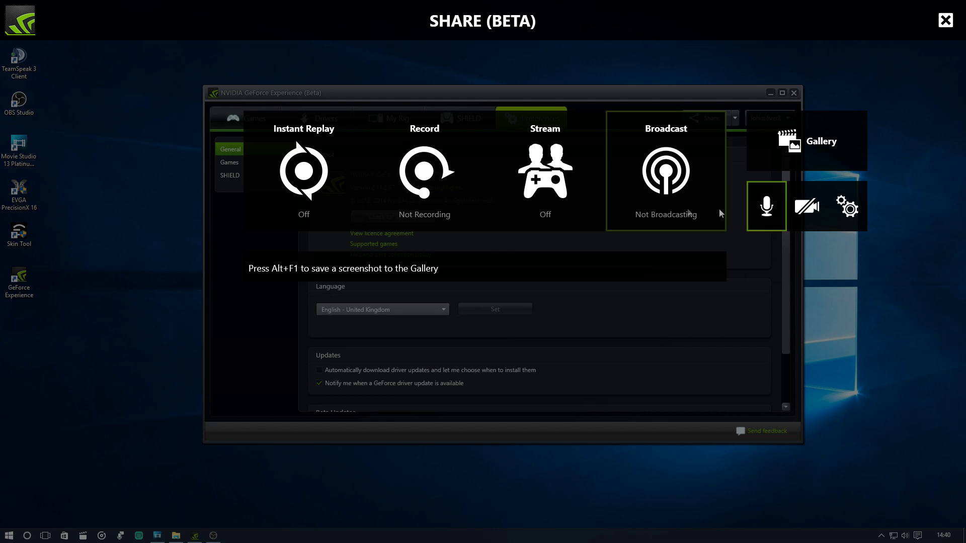
left_click(767, 215)
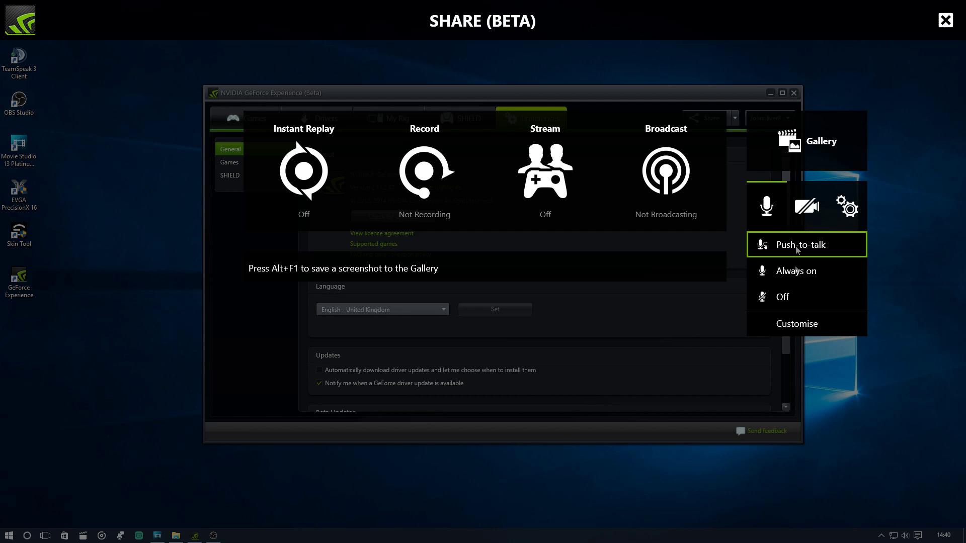
left_click(791, 325)
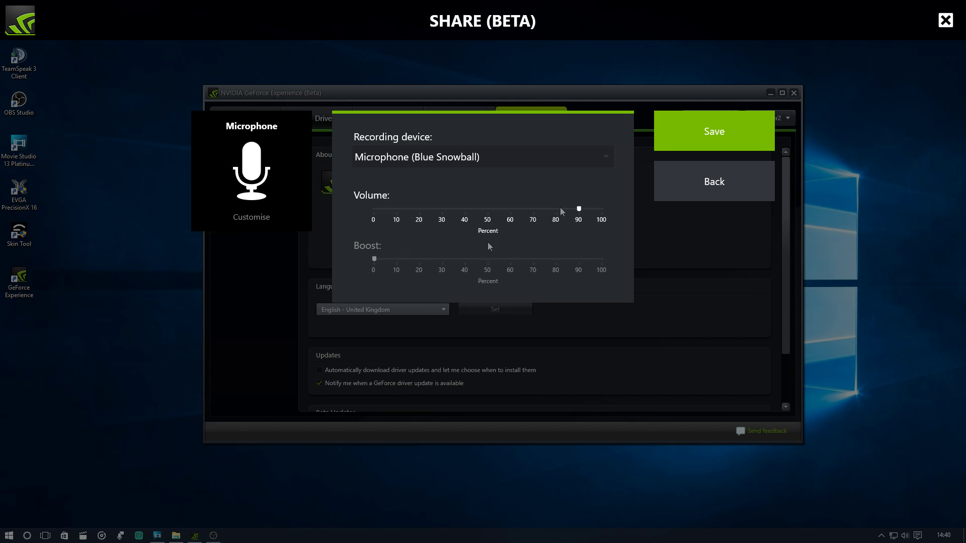
left_click(718, 135)
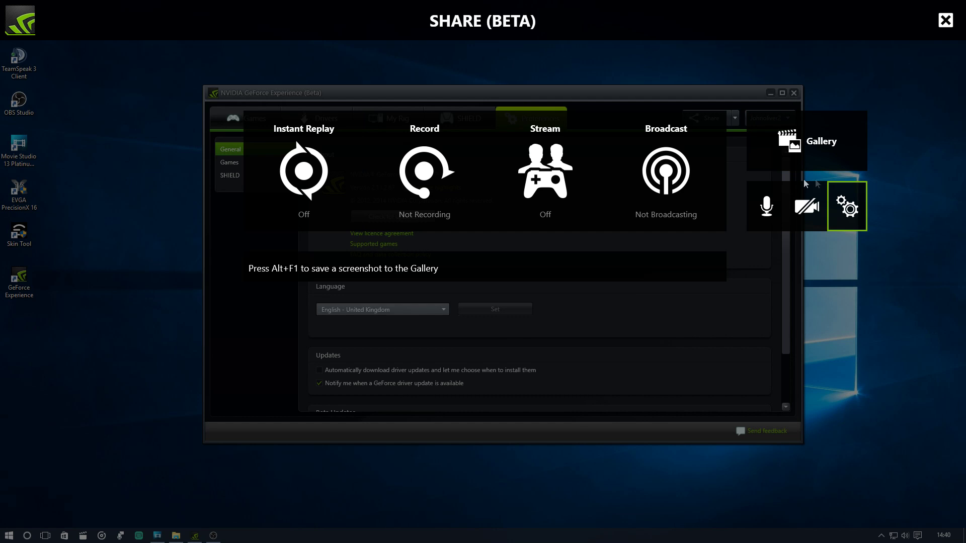
Review the Camera, Status Indicator, Viewers and My Rig Details overlays and the keyboard shortcuts in the Share preferences
left_click(847, 206)
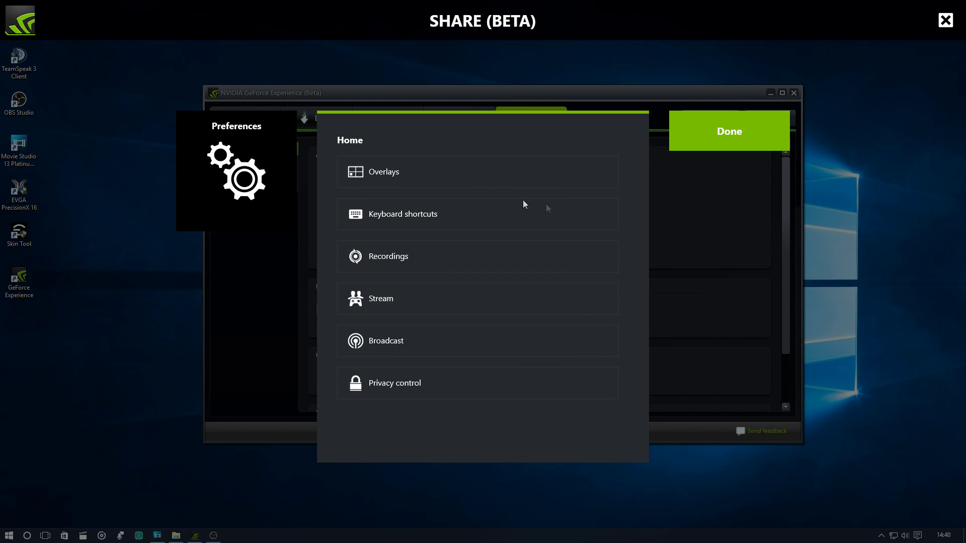
left_click(415, 173)
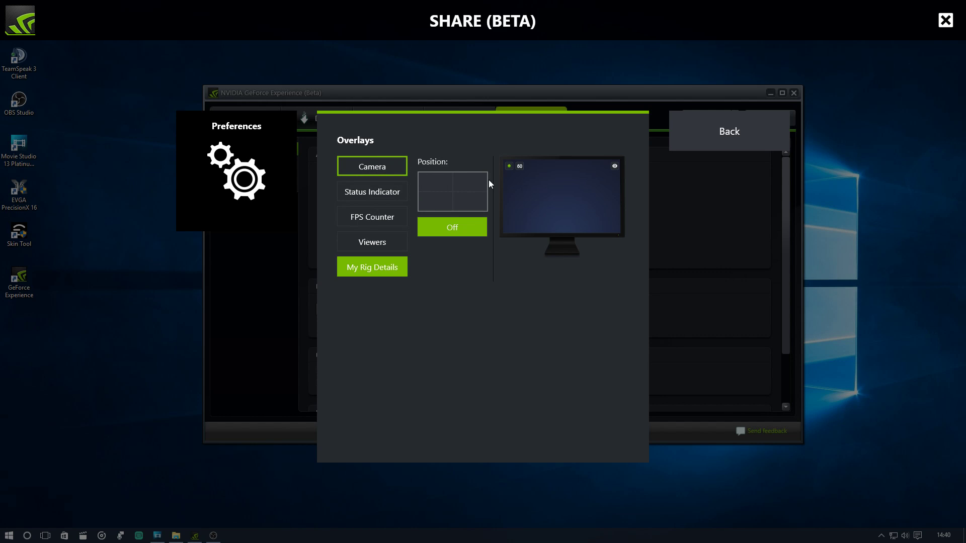
left_click(434, 181)
left_click(449, 225)
left_click(373, 192)
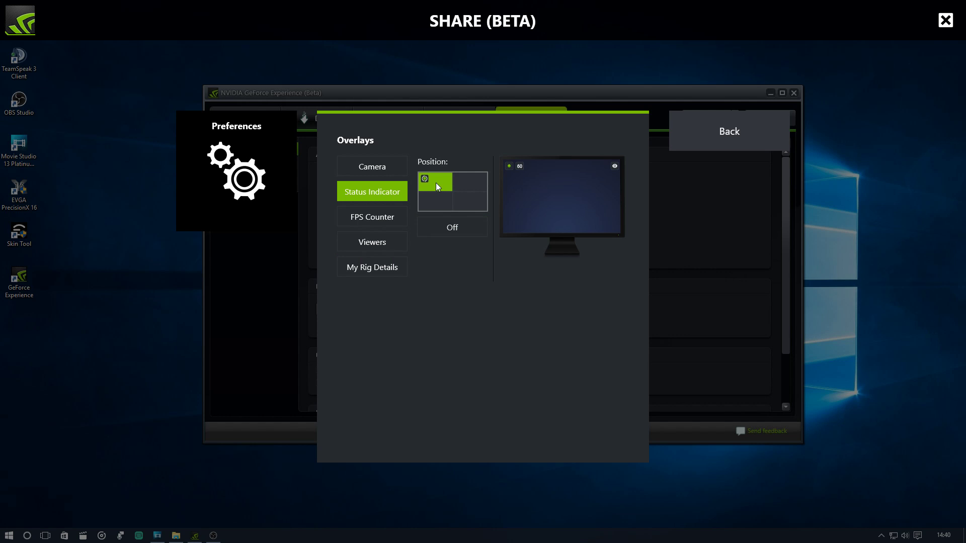
left_click(378, 244)
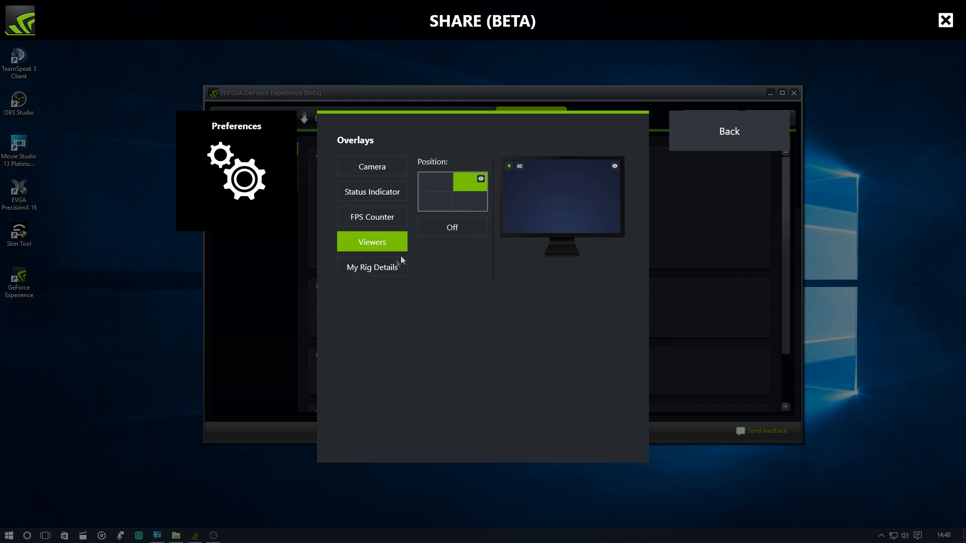
left_click(382, 269)
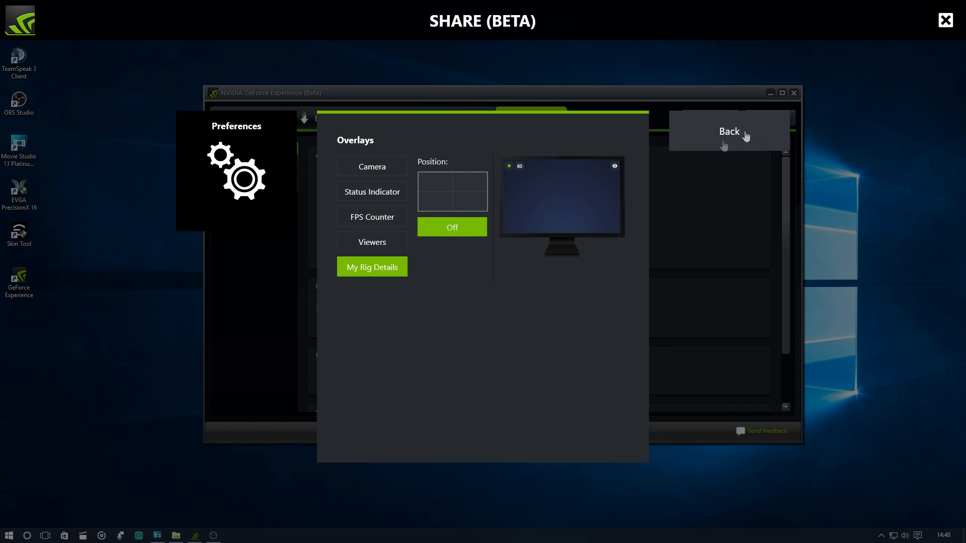
left_click(704, 153)
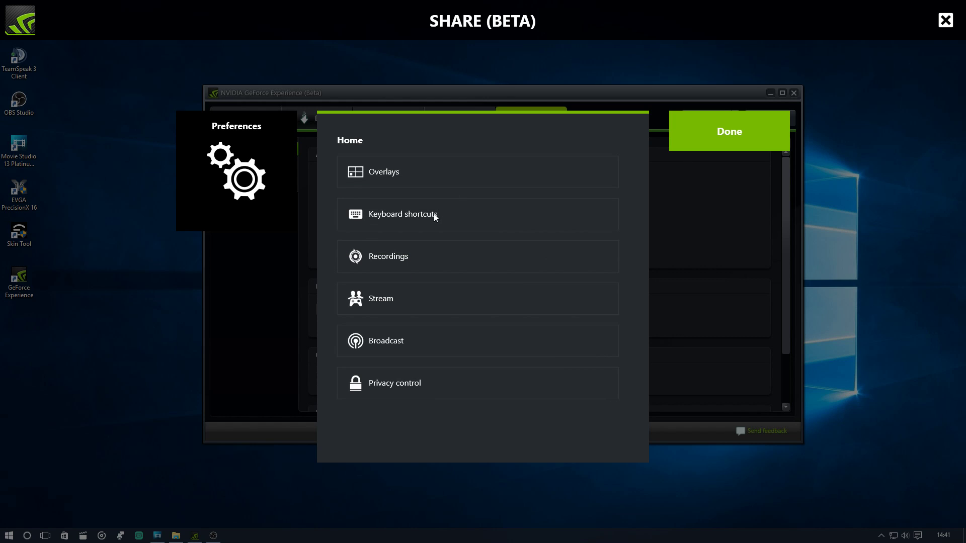
left_click(397, 216)
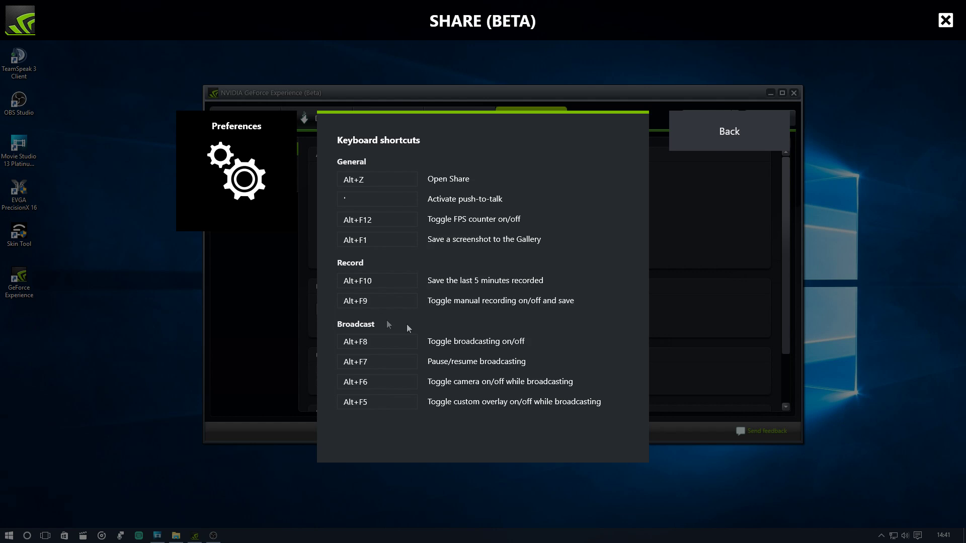
left_click(726, 147)
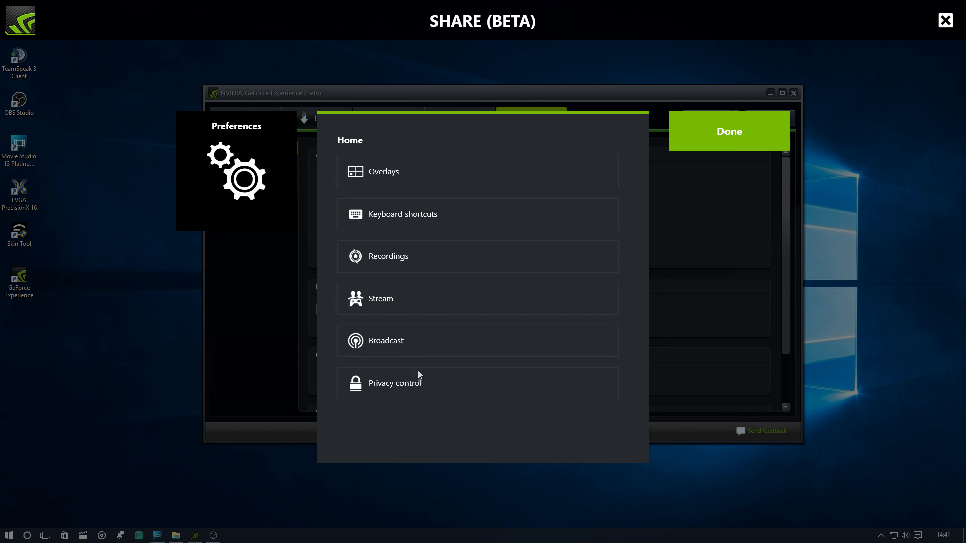
Set YouTube as the broadcast destination in the Share preferences, finish the preferences and close the Share overlay
left_click(402, 340)
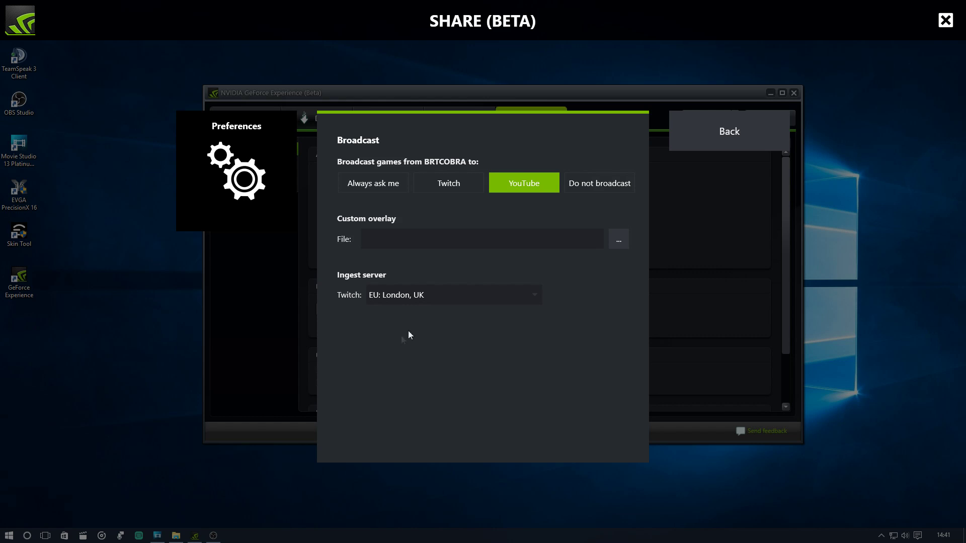
left_click(440, 184)
left_click(526, 182)
left_click(733, 131)
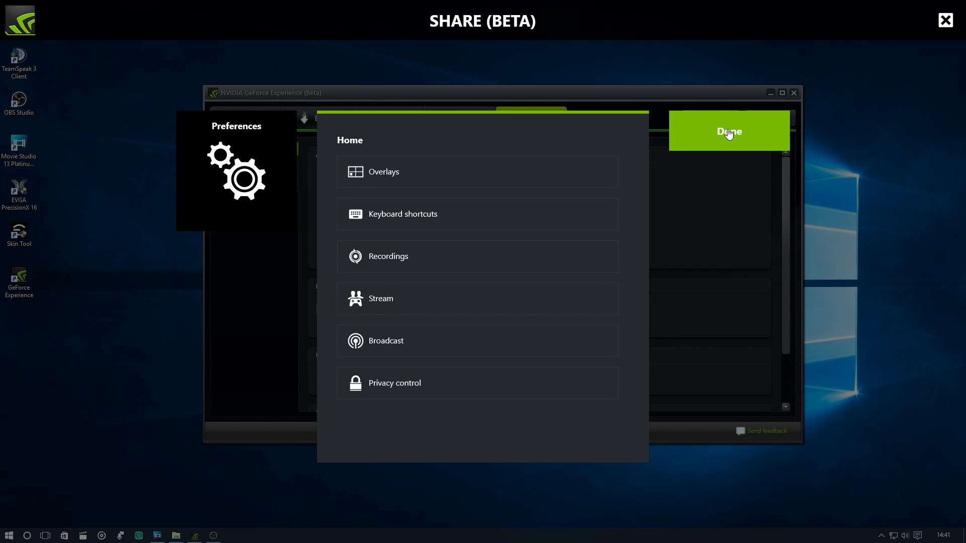
left_click(728, 132)
left_click(945, 20)
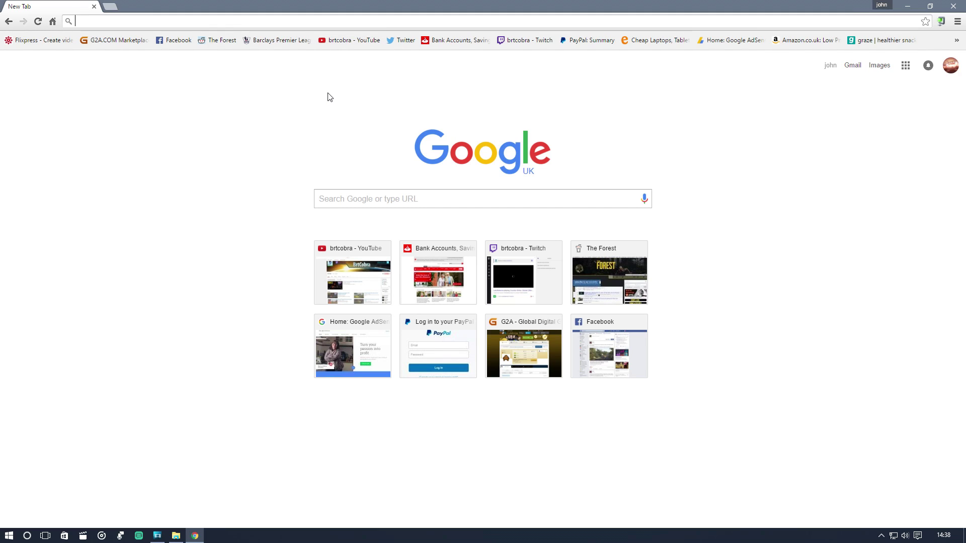
Switch to Chrome, open the YouTube channel's Creator Studio and go to the live streaming Events list
left_click(349, 41)
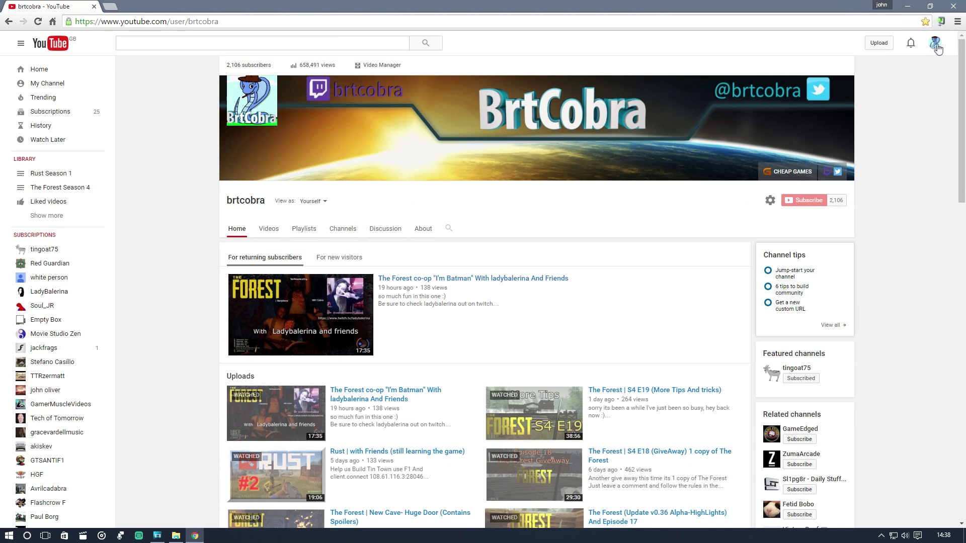
left_click(934, 45)
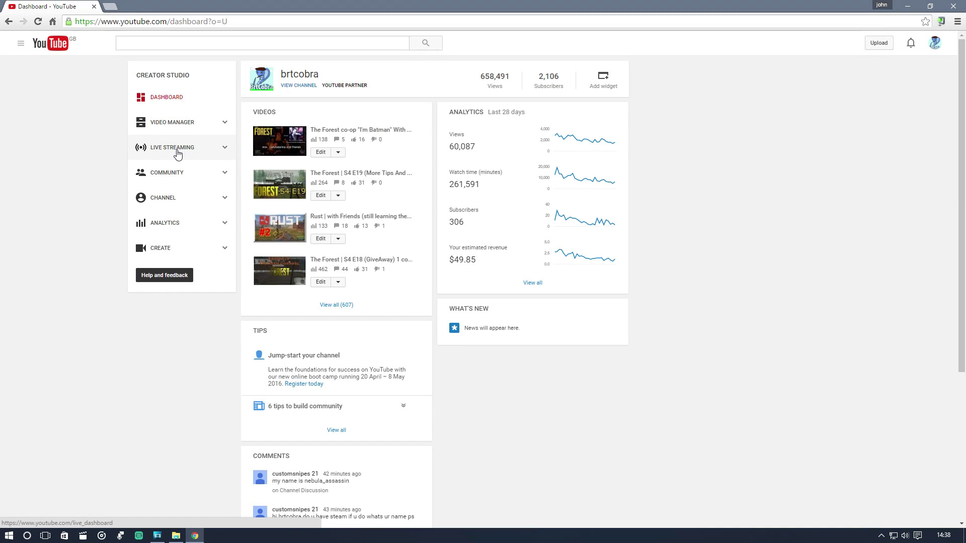
left_click(160, 151)
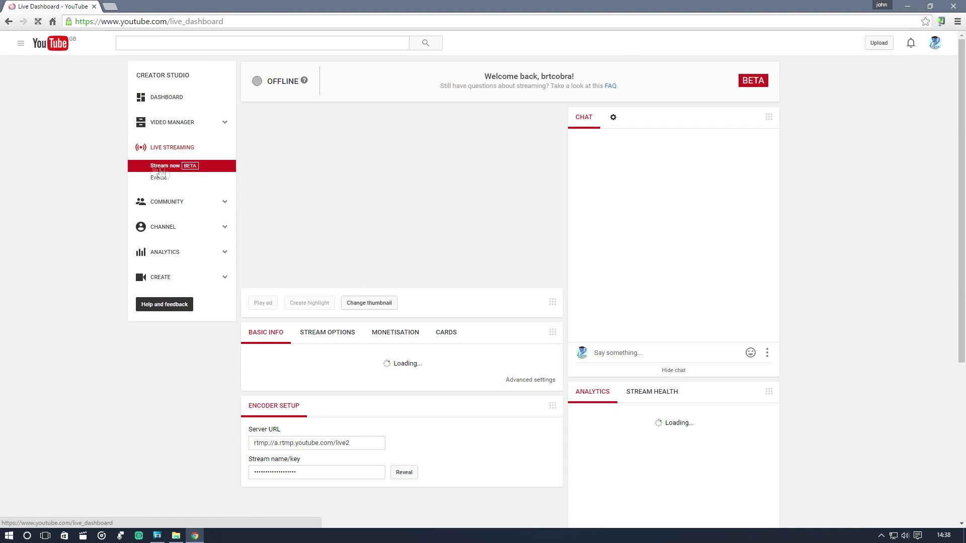
left_click(158, 177)
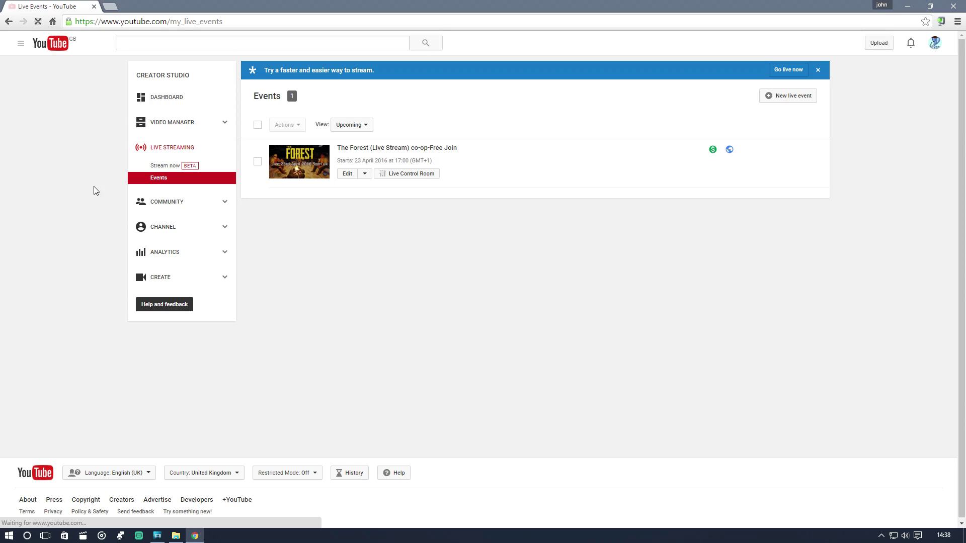